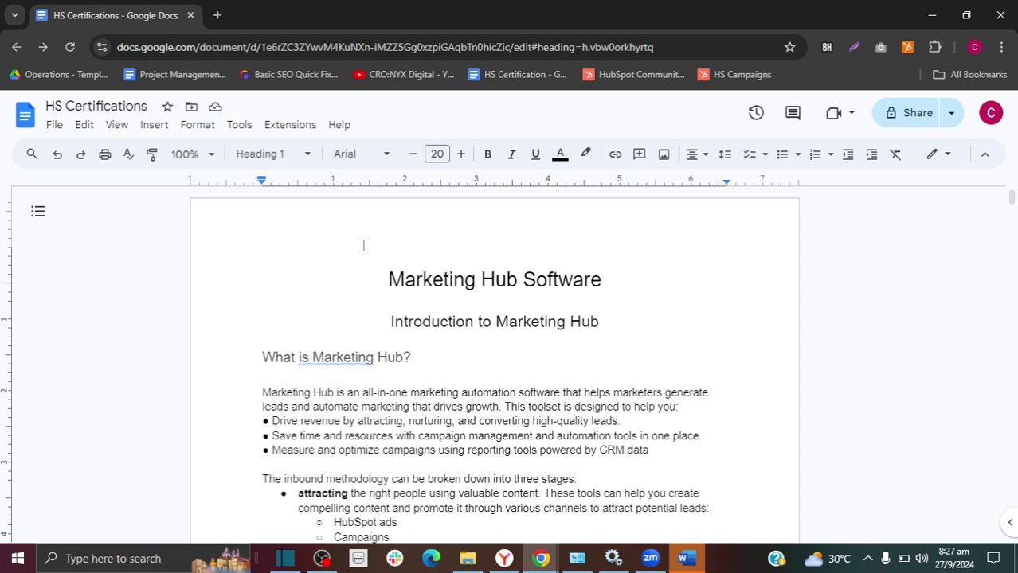
Step: Add a page break above the 'Marketing Hub Software' heading, leaving page one empty
{"action": "left_click", "coordinate": [154, 126]}
{"action": "mouse_move", "coordinate": [201, 363]}
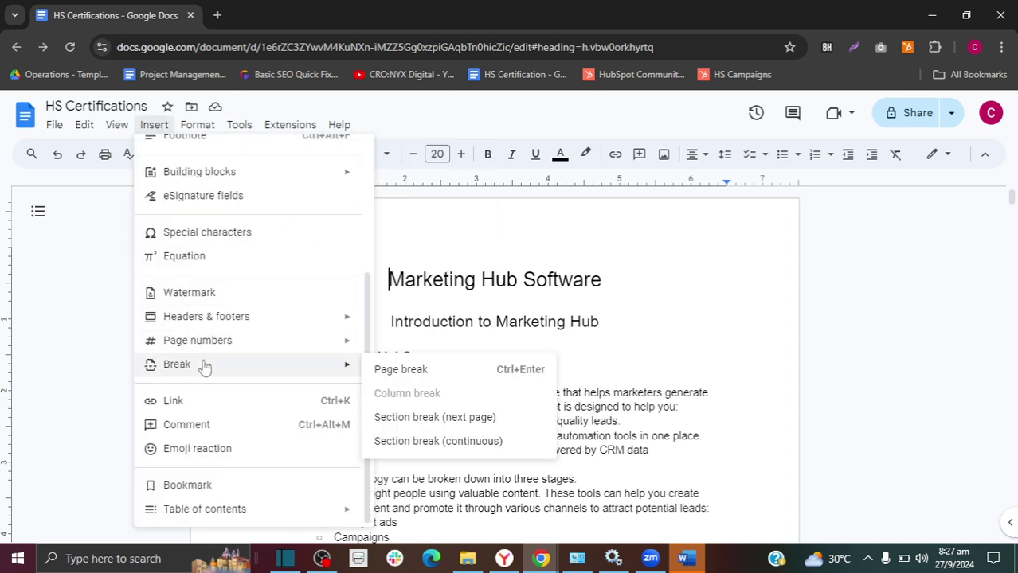
{"action": "left_click", "coordinate": [390, 371]}
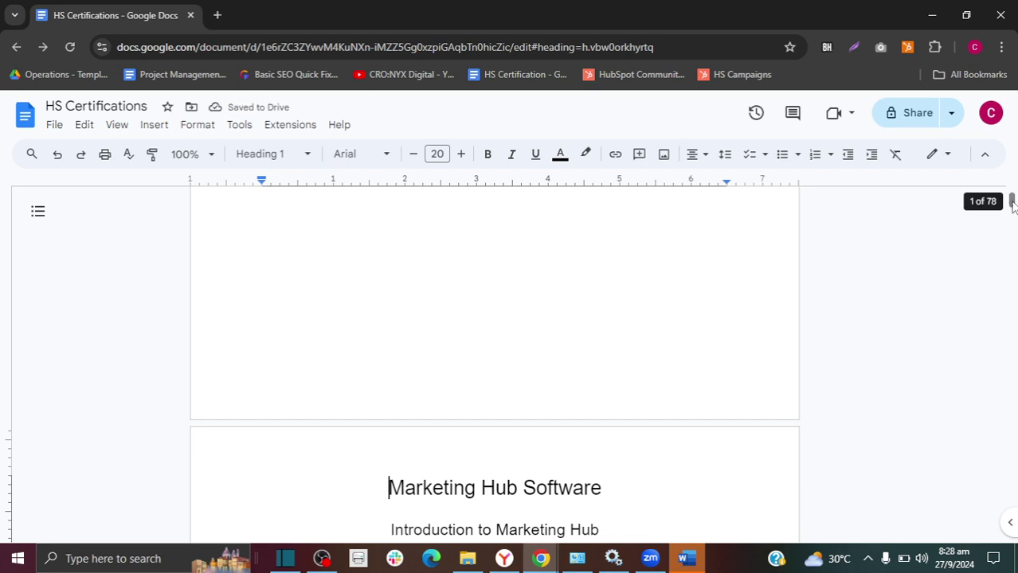
{"action": "left_click_drag", "start_coordinate": [1012, 205], "coordinate": [1012, 199]}
Step: Type 'Table of Contents' on the empty first page and add a new line below it
{"action": "left_click", "coordinate": [507, 272]}
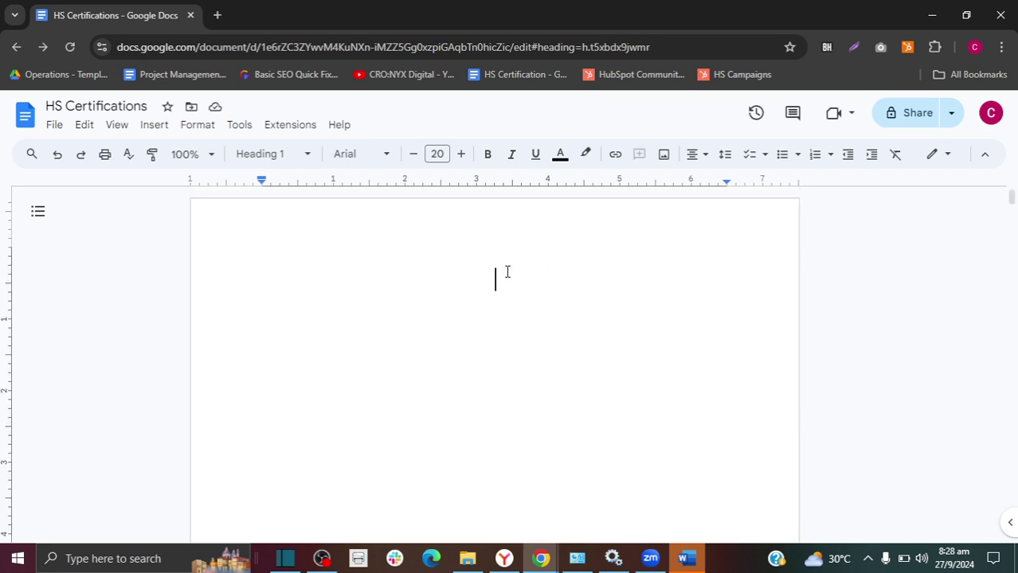
{"action": "type", "text": "Tab"}
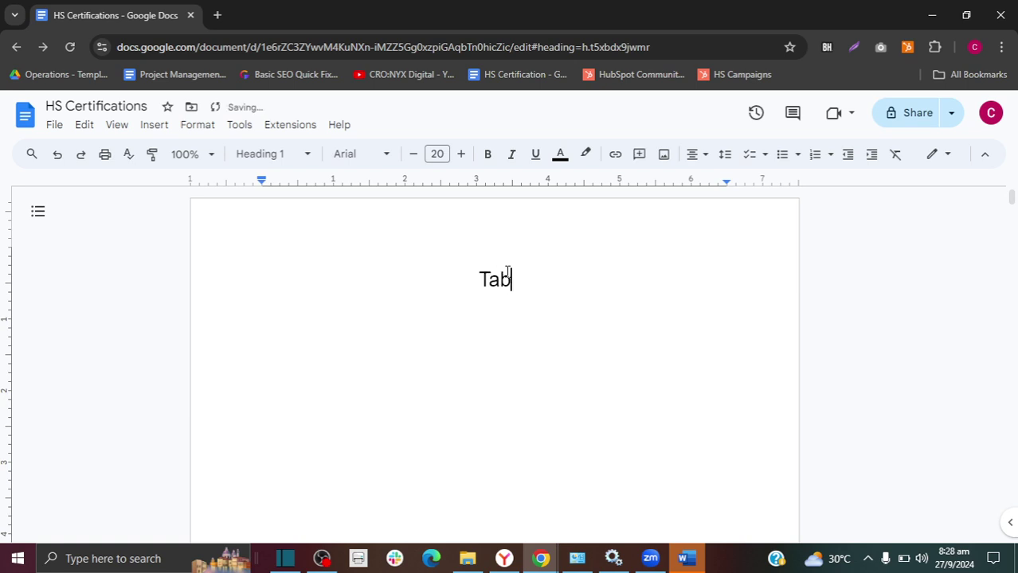
{"action": "type", "text": "le of Con"}
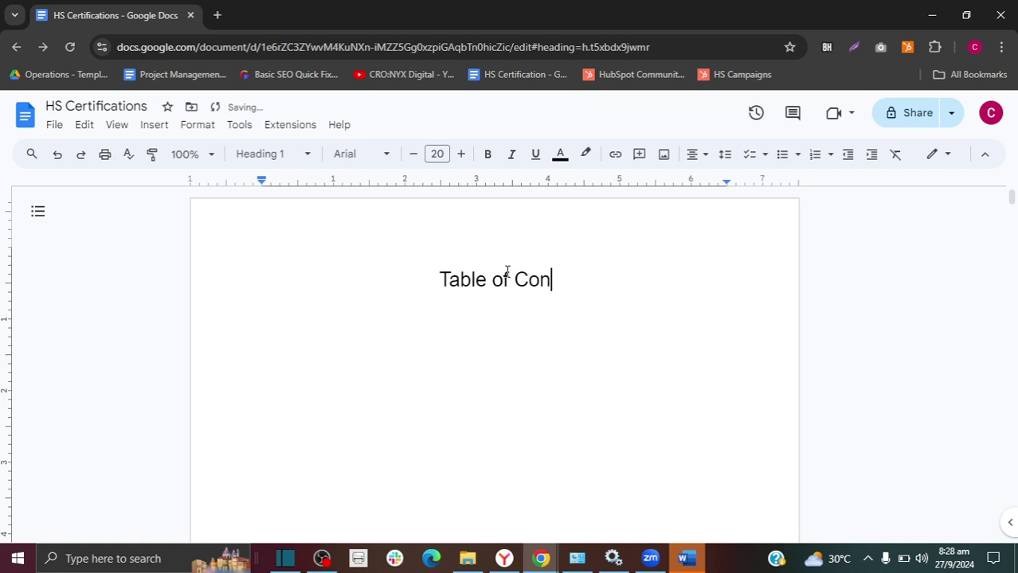
{"action": "type", "text": "tents"}
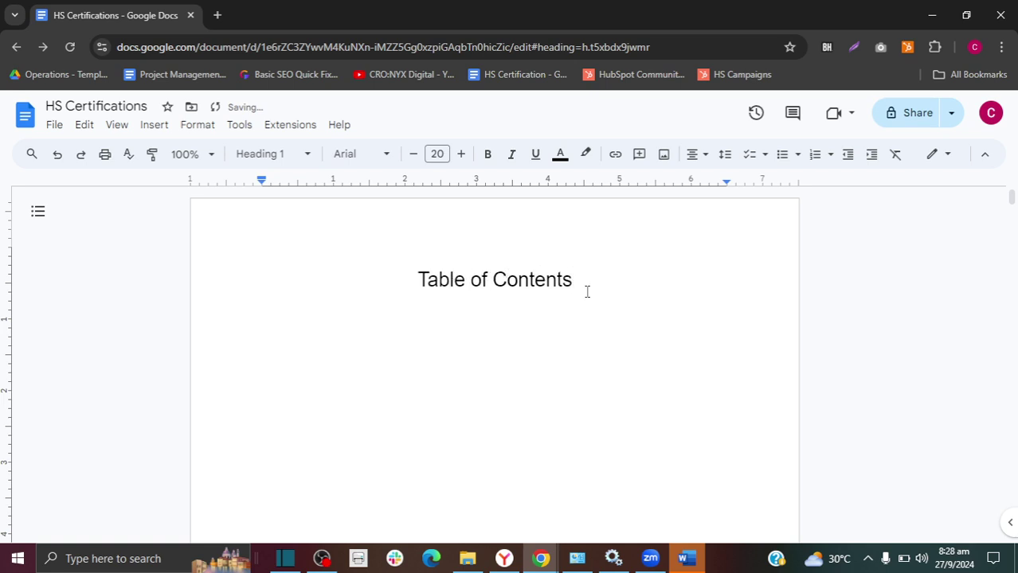
{"action": "key", "text": "Return"}
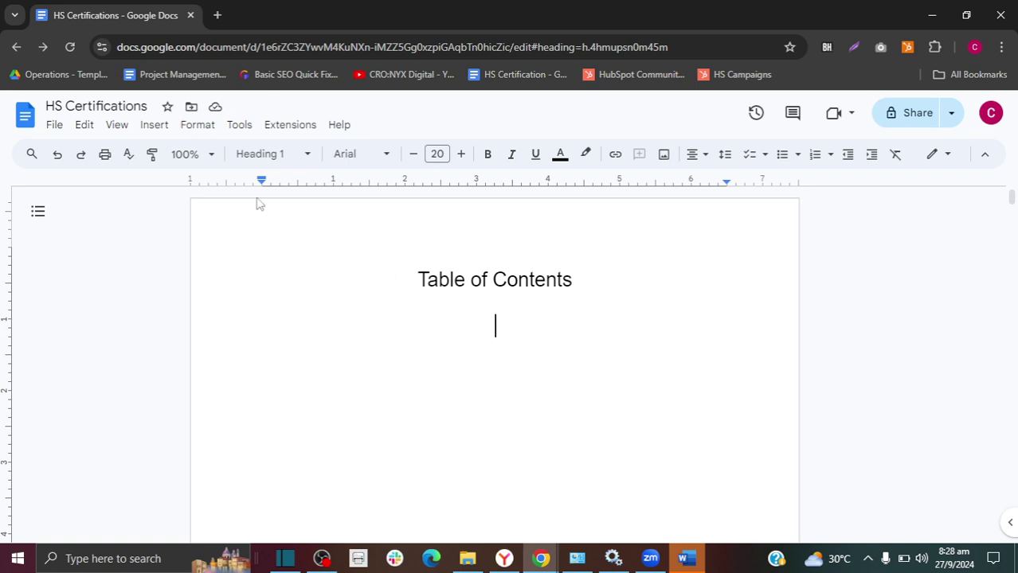
Step: Insert the page-numbered table of contents style under the 'Table of Contents' title
{"action": "left_click", "coordinate": [156, 135]}
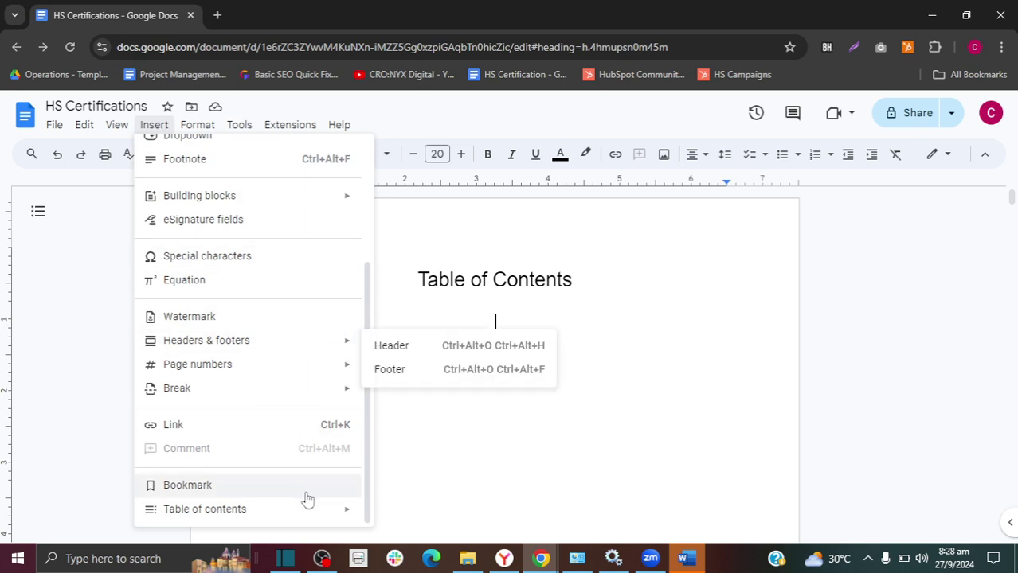
{"action": "mouse_move", "coordinate": [303, 512]}
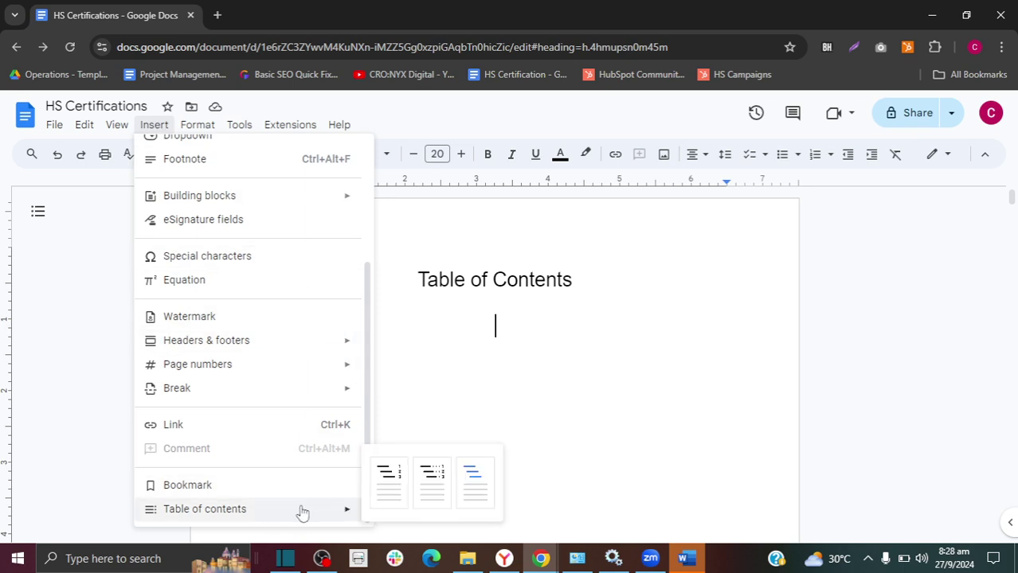
{"action": "left_click", "coordinate": [388, 475]}
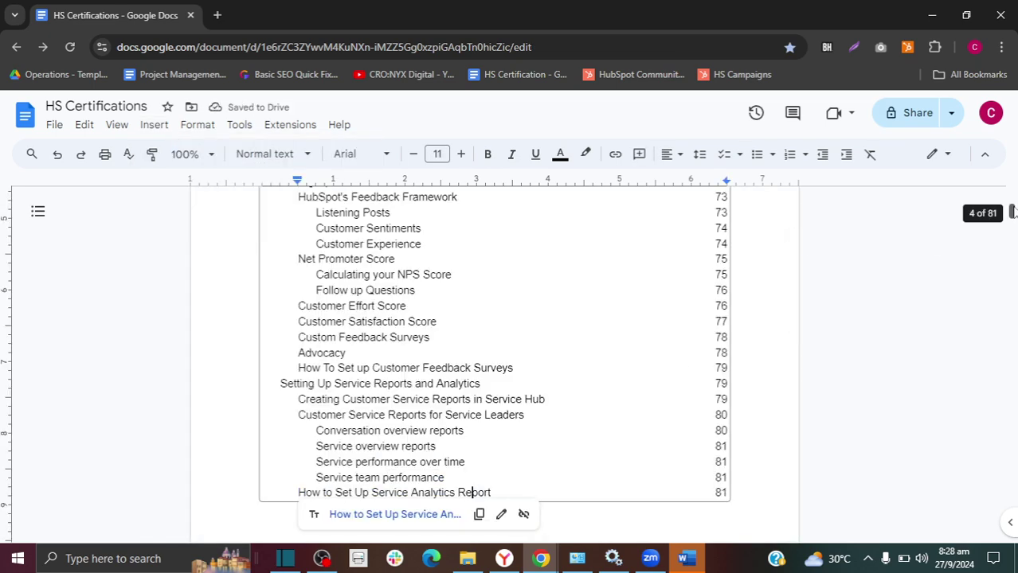
{"action": "left_click_drag", "start_coordinate": [1011, 212], "coordinate": [1013, 199]}
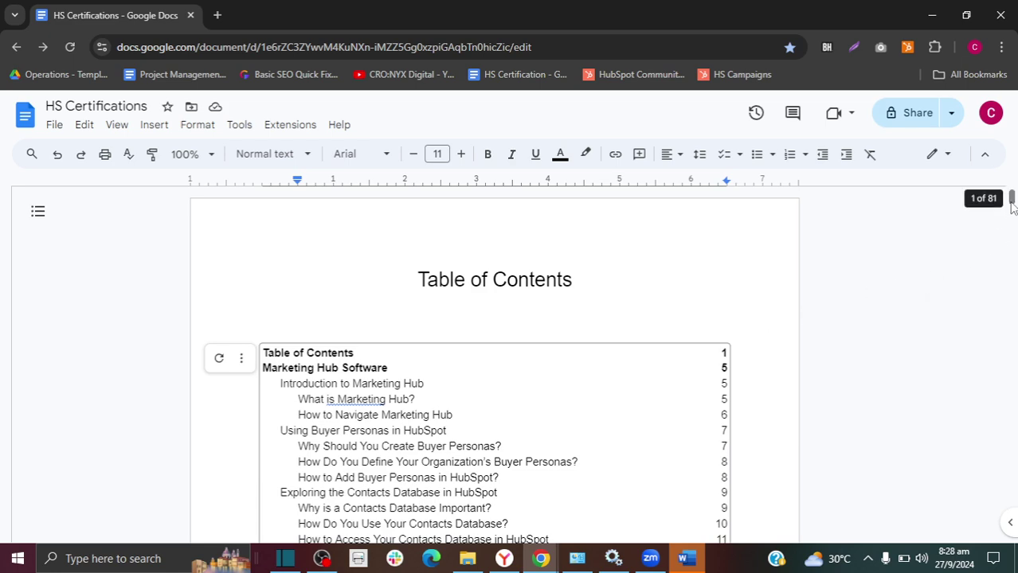
{"action": "left_click_drag", "start_coordinate": [1013, 203], "coordinate": [1012, 220]}
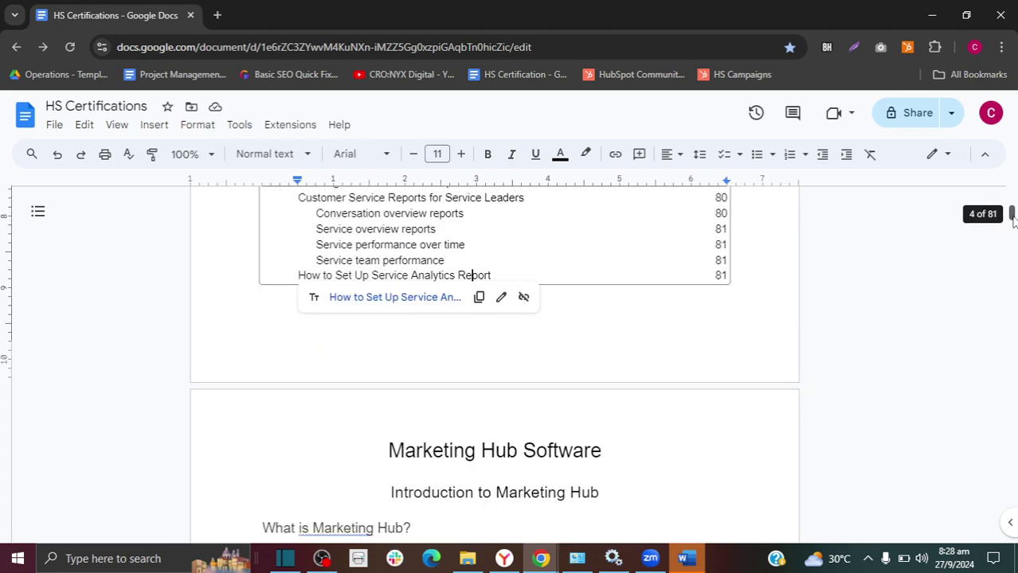
{"action": "left_click", "coordinate": [422, 452]}
{"action": "left_click", "coordinate": [433, 504]}
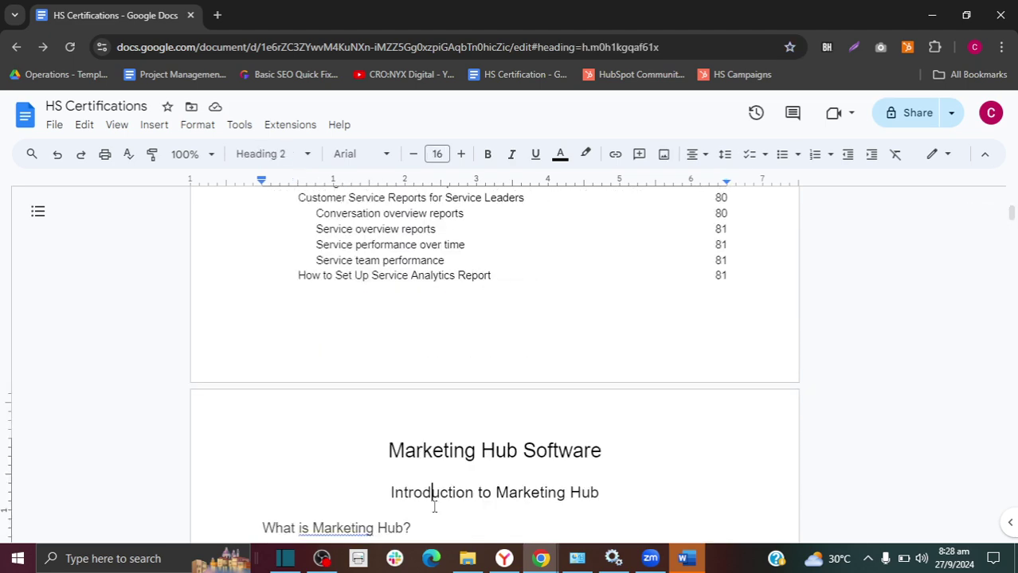
{"action": "left_click", "coordinate": [382, 527]}
{"action": "left_click_drag", "start_coordinate": [1013, 217], "coordinate": [1013, 221]}
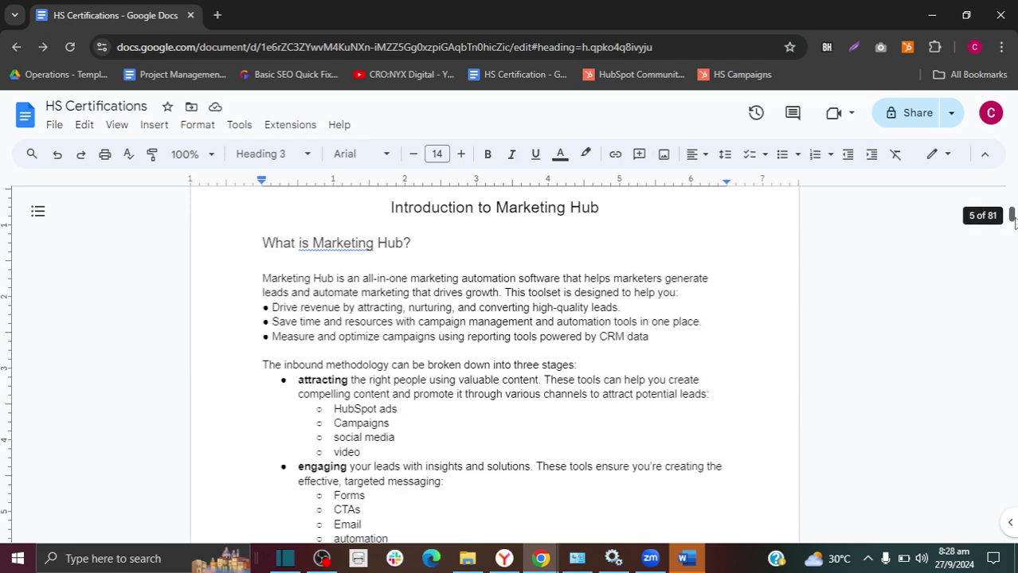
{"action": "left_click", "coordinate": [429, 292]}
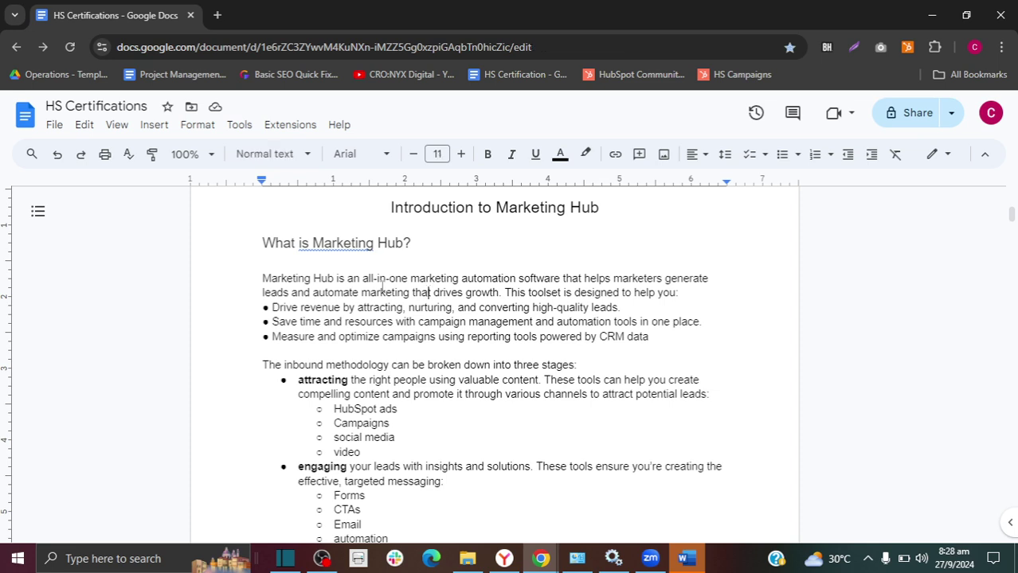
{"action": "left_click", "coordinate": [518, 210]}
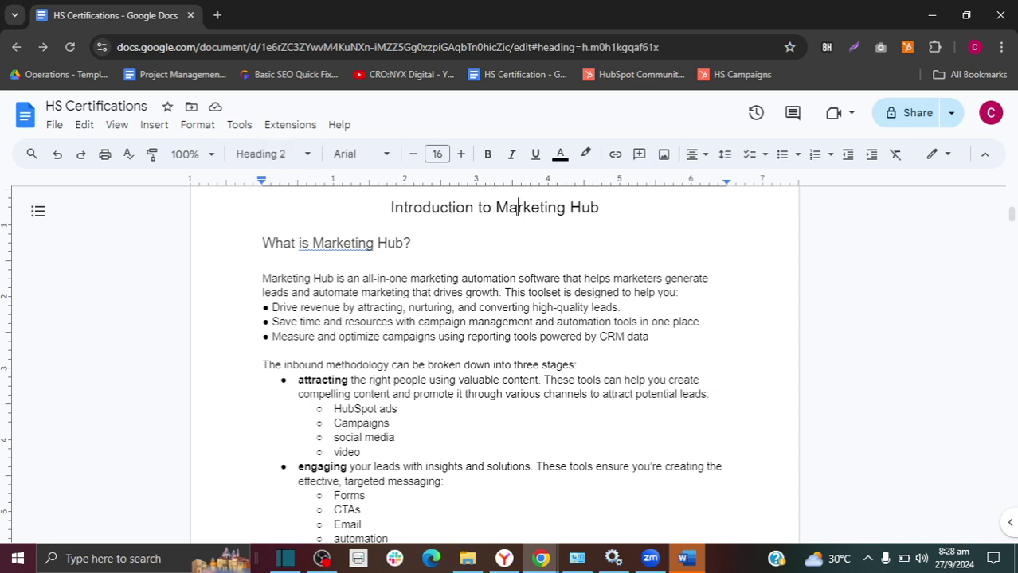
{"action": "left_click", "coordinate": [408, 207]}
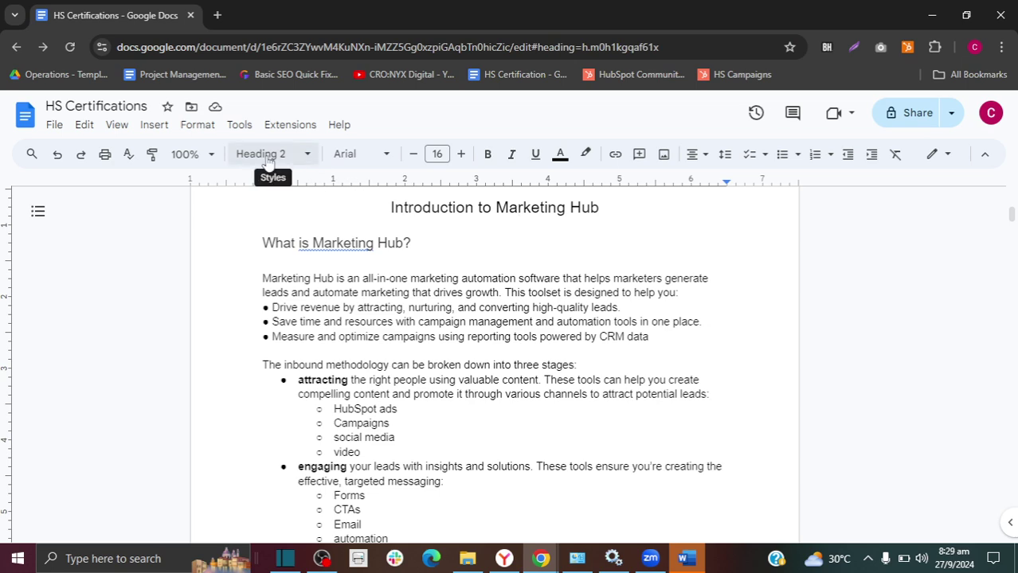
{"action": "left_click", "coordinate": [315, 243]}
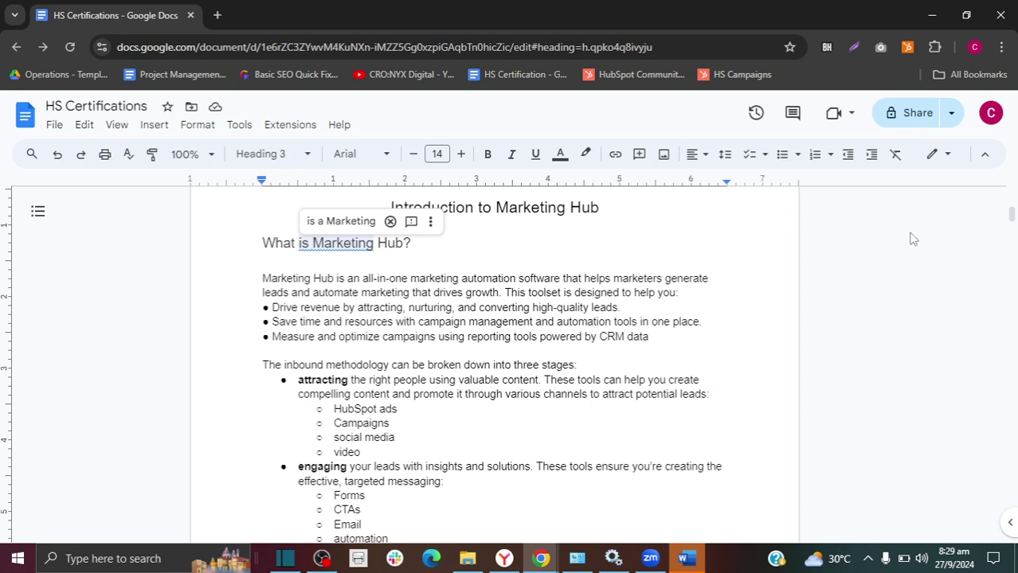
{"action": "scroll", "coordinate": [1012, 219], "scroll_direction": "up", "scroll_amount": 3}
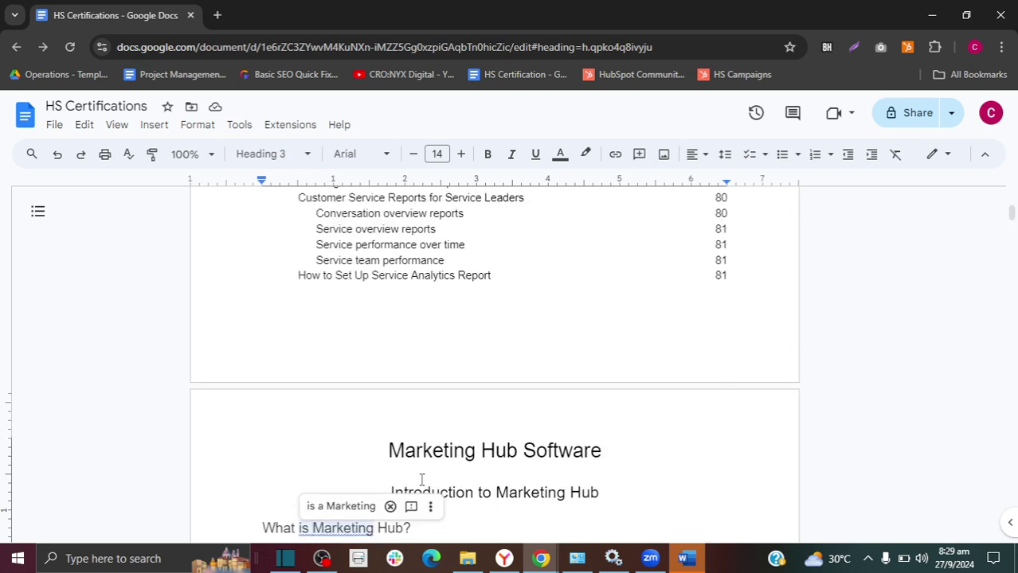
{"action": "left_click", "coordinate": [415, 452]}
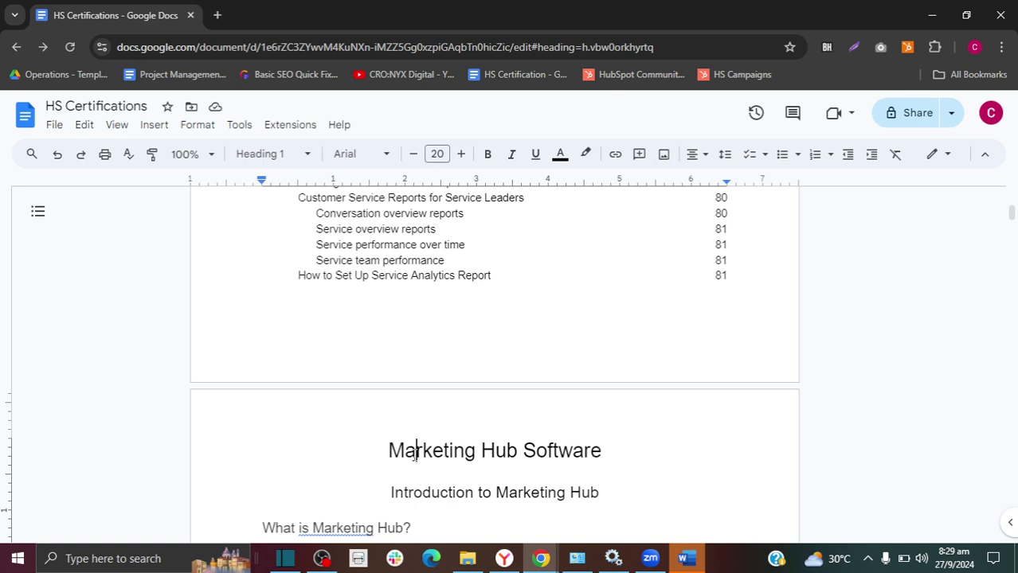
Step: Add a Normal text line 'Sample Heading' above Marketing Hub Software
{"action": "left_click", "coordinate": [389, 451]}
{"action": "key", "text": "Return"}
{"action": "key", "text": "Return"}
{"action": "key", "text": "Up"}
{"action": "key", "text": "Up"}
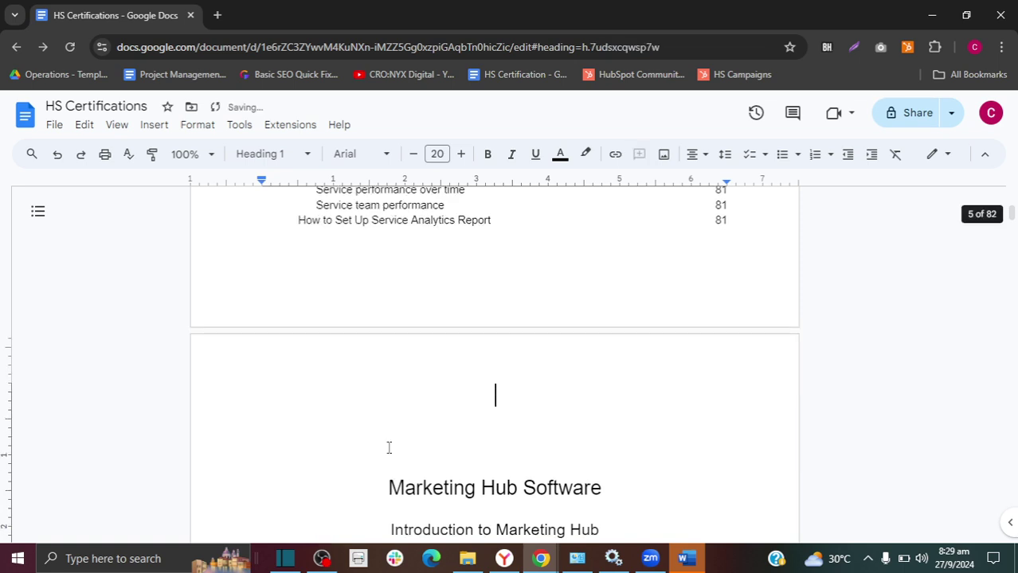
{"action": "left_click", "coordinate": [296, 152]}
{"action": "left_click", "coordinate": [289, 208]}
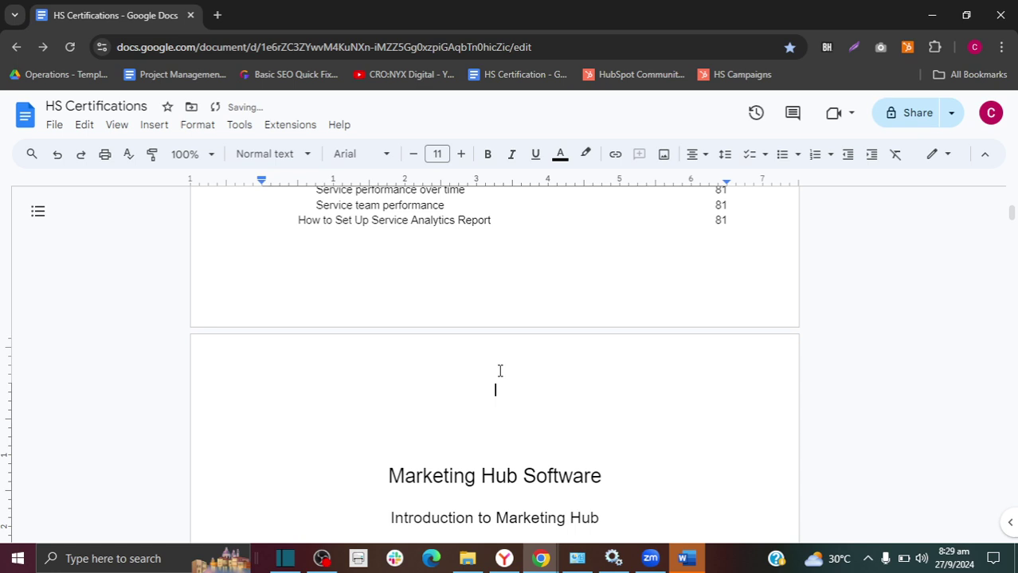
{"action": "type", "text": "Sample Heading"}
{"action": "key", "text": "Return"}
{"action": "key", "text": "Return"}
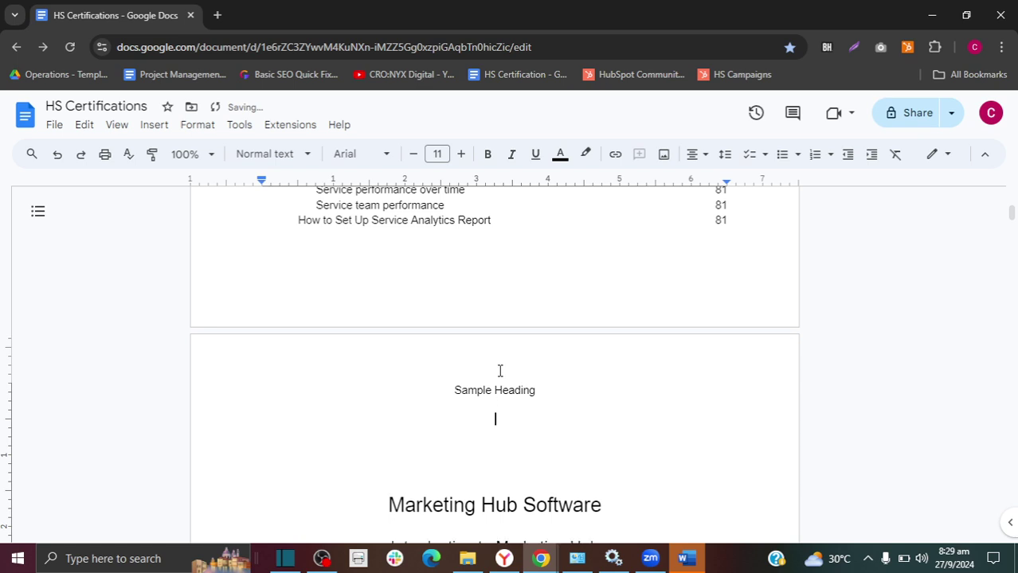
Step: Paste the Marketing Hub intro paragraph below it, then select 'Sample Heading'
{"action": "type", "text": "Marketing Hub is an all-in-one marketing automation software that helps marketers generate leads and automate marketing that drives growth. This toolset is designed to help you: ● Drive revenue by attracting, nurturing, and converting high-quality leads. ● Save time and resources with campaign management and automation tools in one place. ● Measure and optimize campaigns using reporting tools powered by CRM data"}
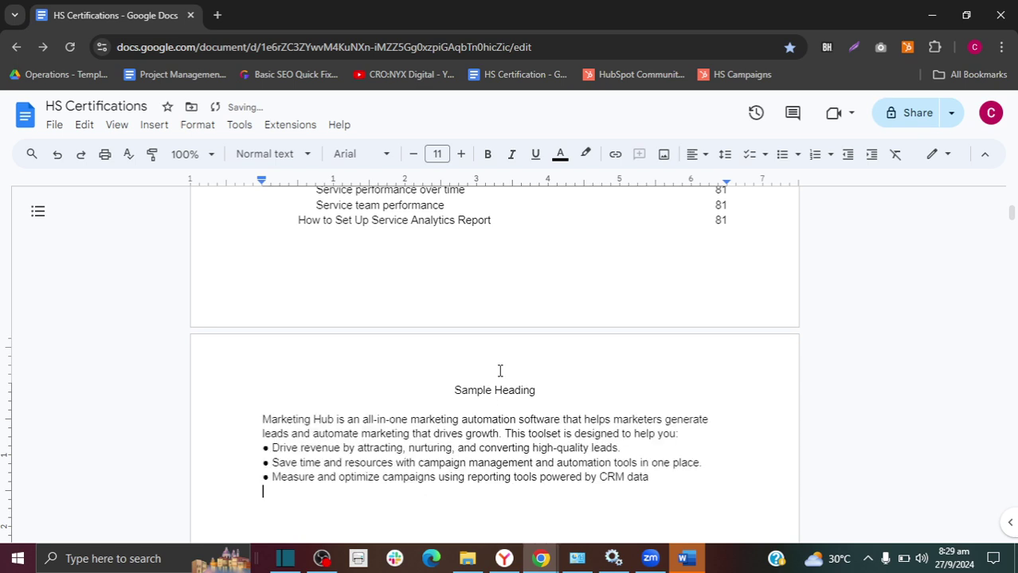
{"action": "left_click", "coordinate": [429, 434]}
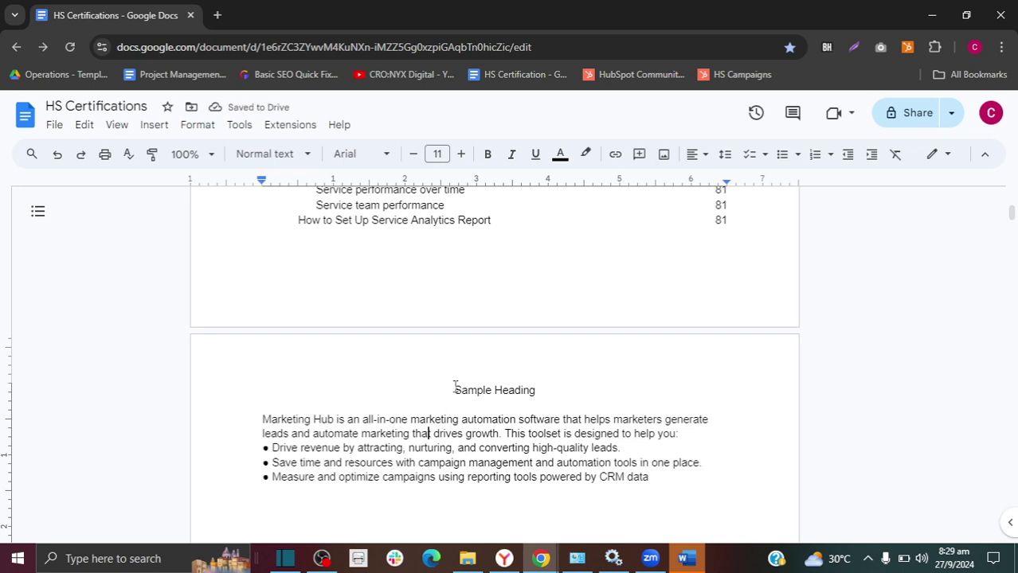
{"action": "left_click_drag", "start_coordinate": [453, 389], "coordinate": [419, 385]}
Step: Apply the Heading 1 style to the selected 'Sample Heading' text
{"action": "left_click", "coordinate": [305, 155]}
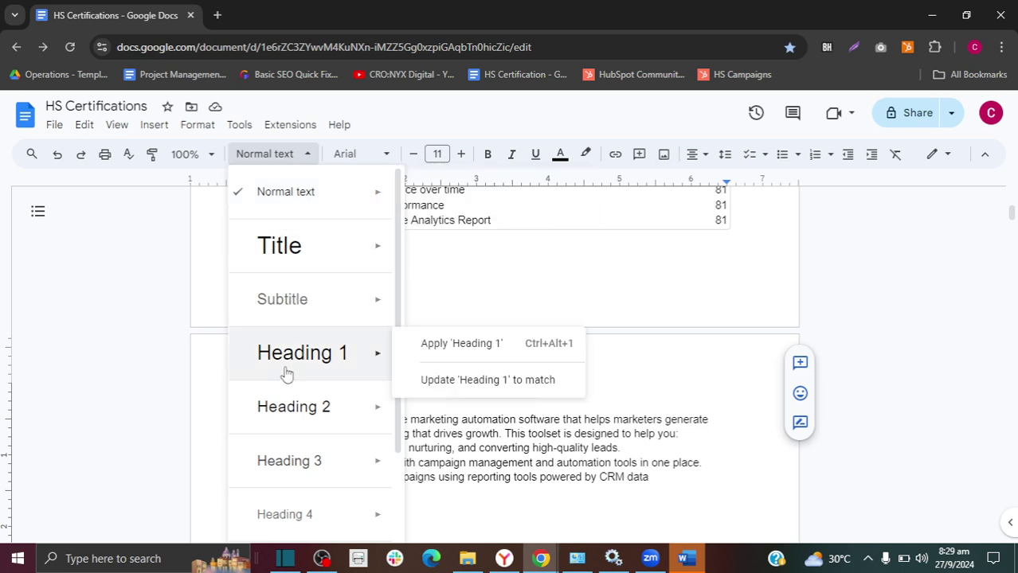
{"action": "mouse_move", "coordinate": [293, 408]}
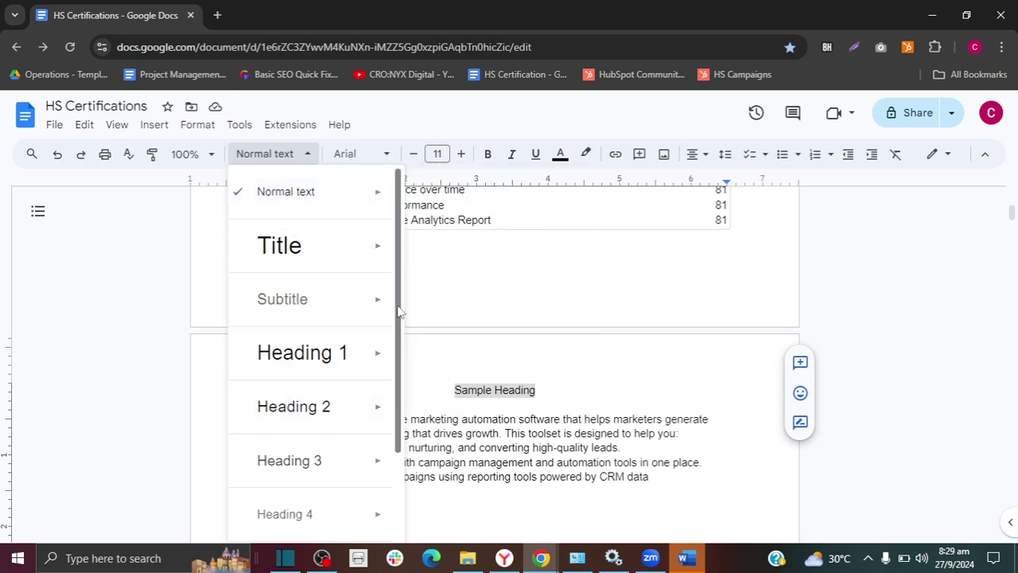
{"action": "scroll", "coordinate": [391, 374], "scroll_direction": "down", "scroll_amount": 1}
{"action": "mouse_move", "coordinate": [305, 381]}
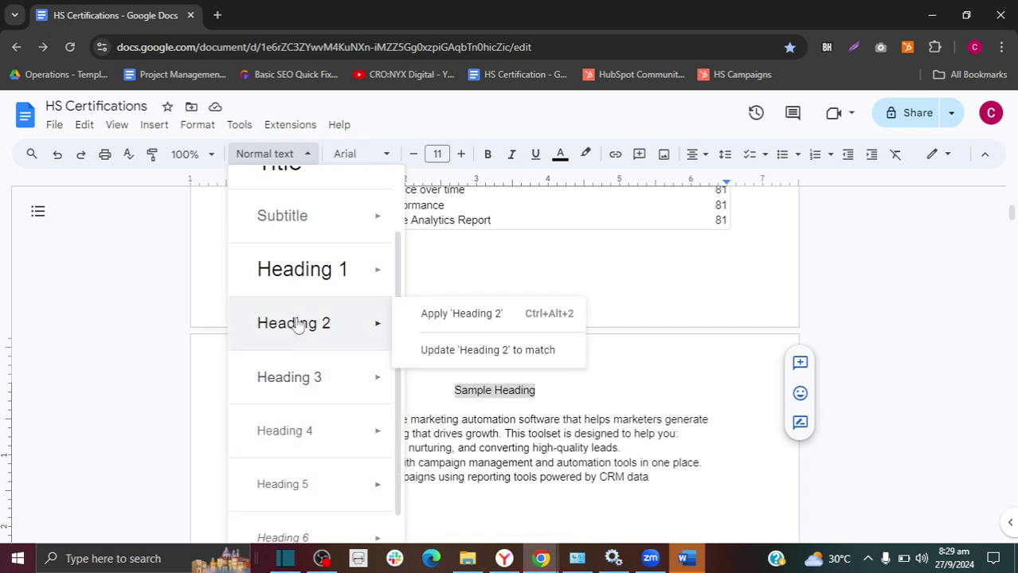
{"action": "mouse_move", "coordinate": [301, 285]}
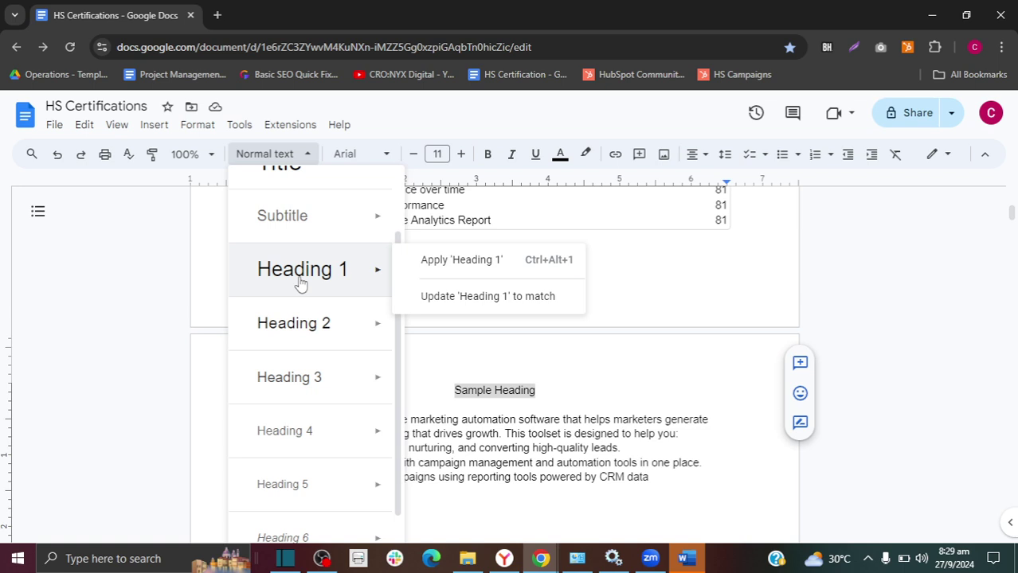
{"action": "left_click", "coordinate": [295, 269]}
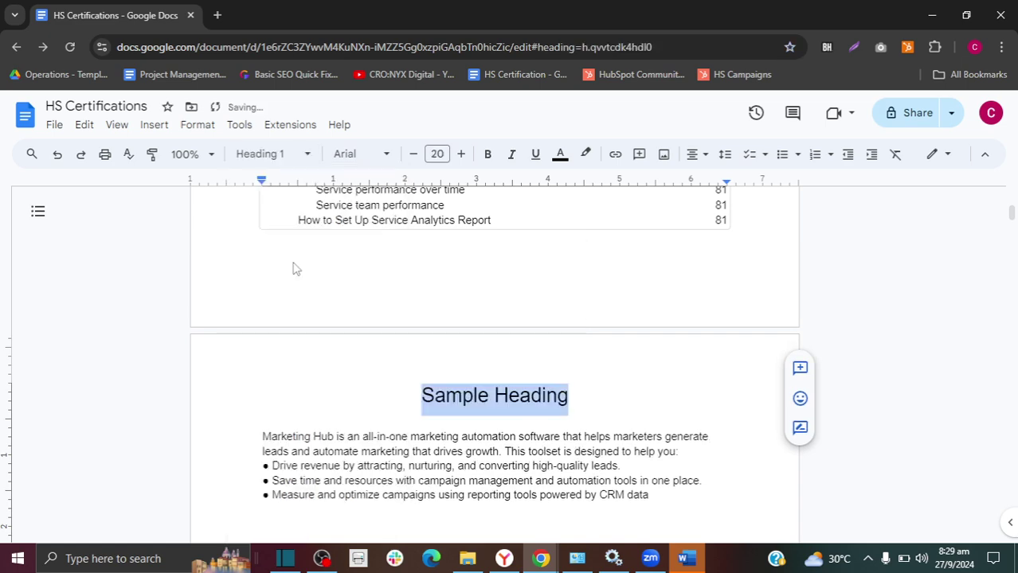
Step: Update the table of contents so 'Sample Heading' appears with page 5
{"action": "scroll", "coordinate": [1013, 213], "scroll_direction": "up", "scroll_amount": 2}
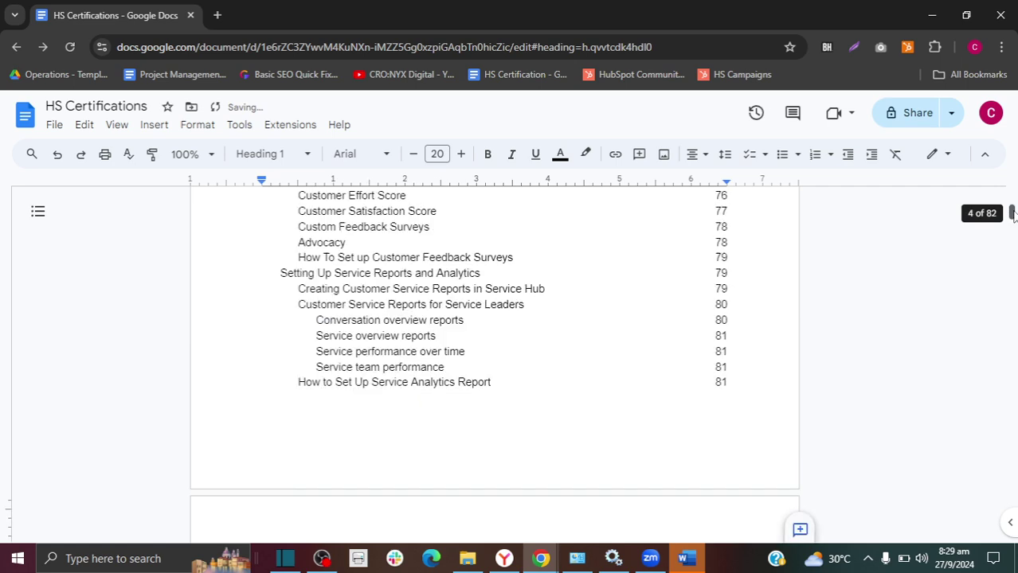
{"action": "scroll", "coordinate": [1013, 213], "scroll_direction": "up", "scroll_amount": 20}
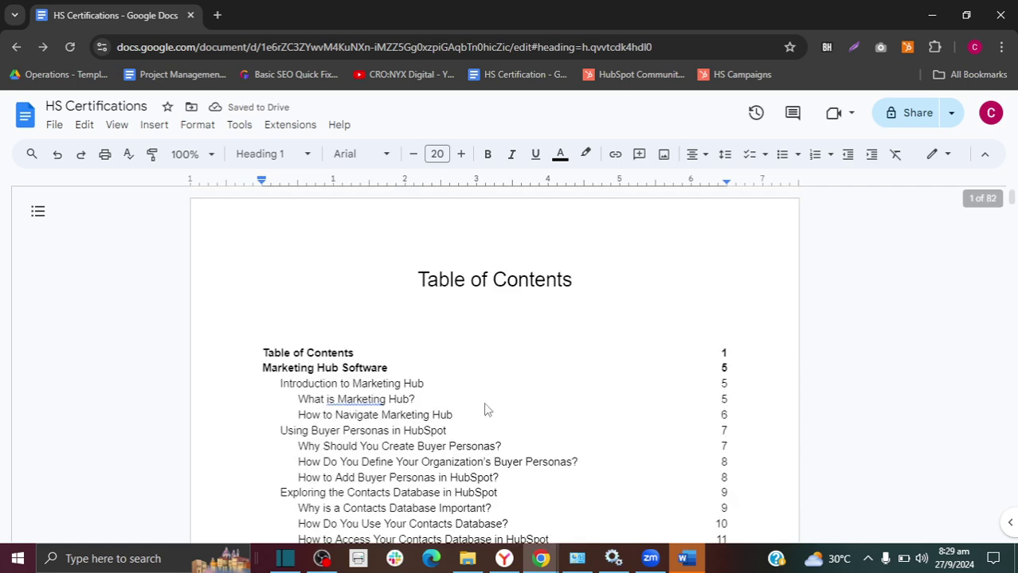
{"action": "left_click", "coordinate": [430, 400]}
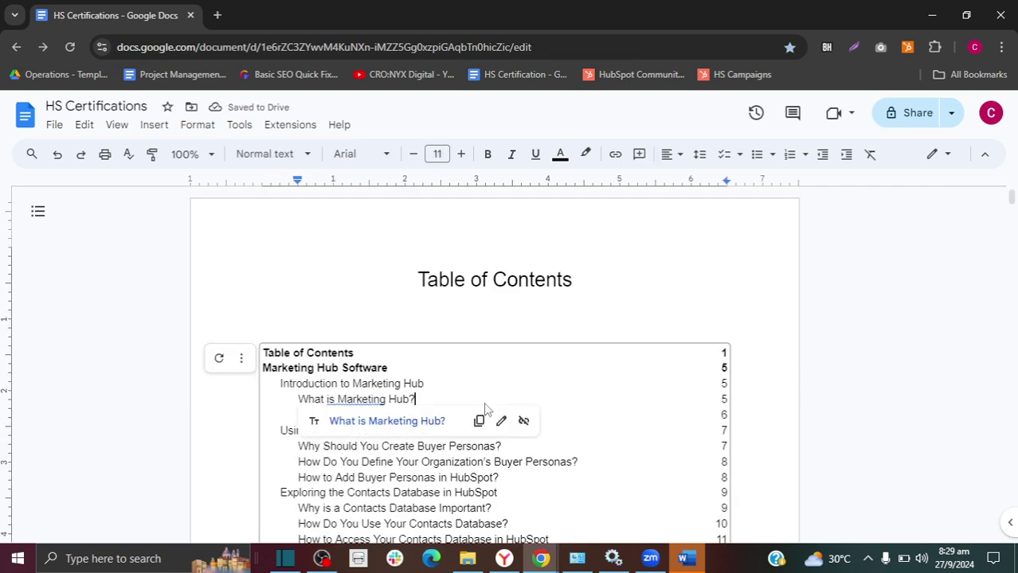
{"action": "left_click", "coordinate": [342, 383]}
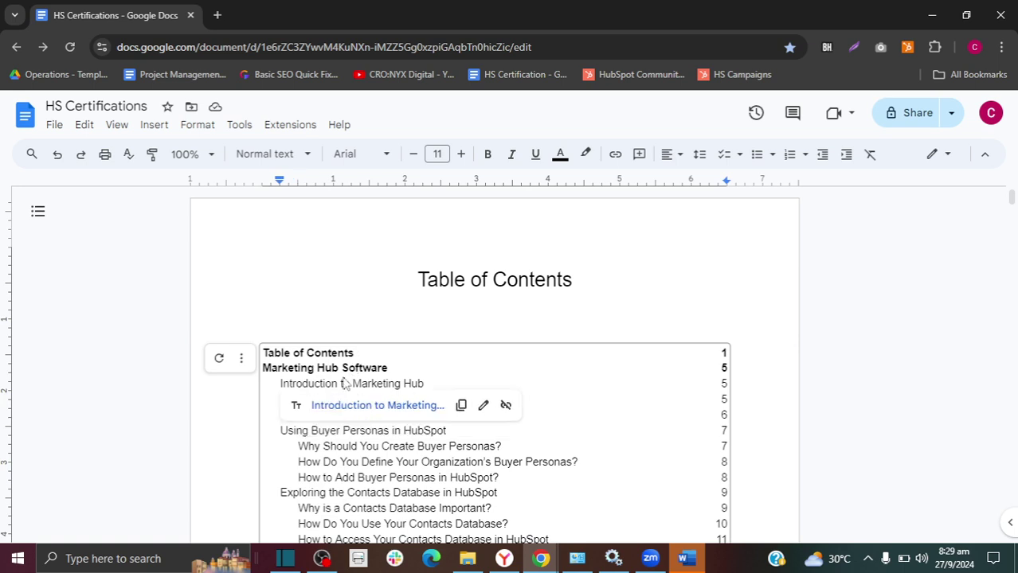
{"action": "left_click", "coordinate": [220, 361]}
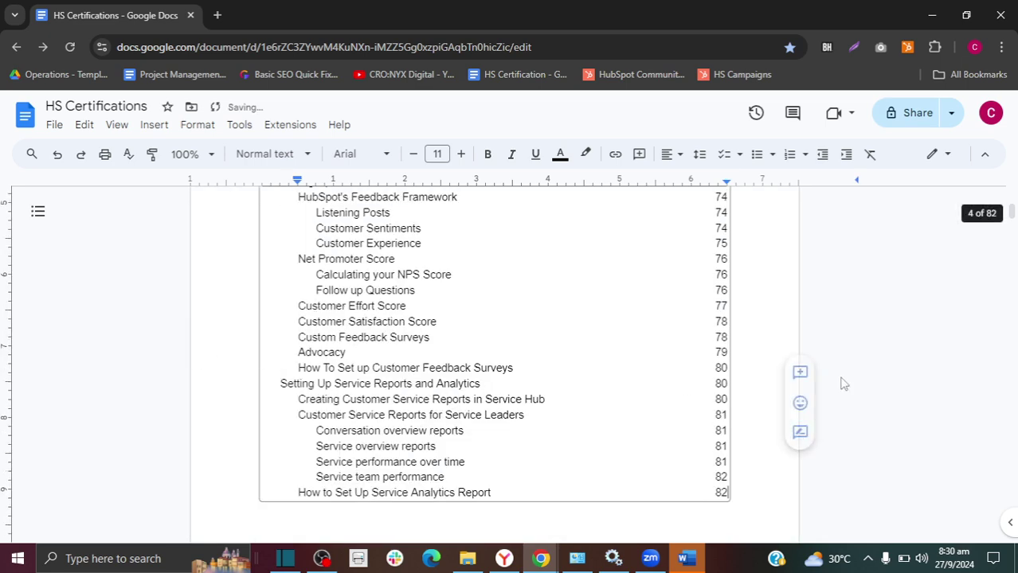
{"action": "left_click_drag", "start_coordinate": [1013, 206], "coordinate": [1014, 193]}
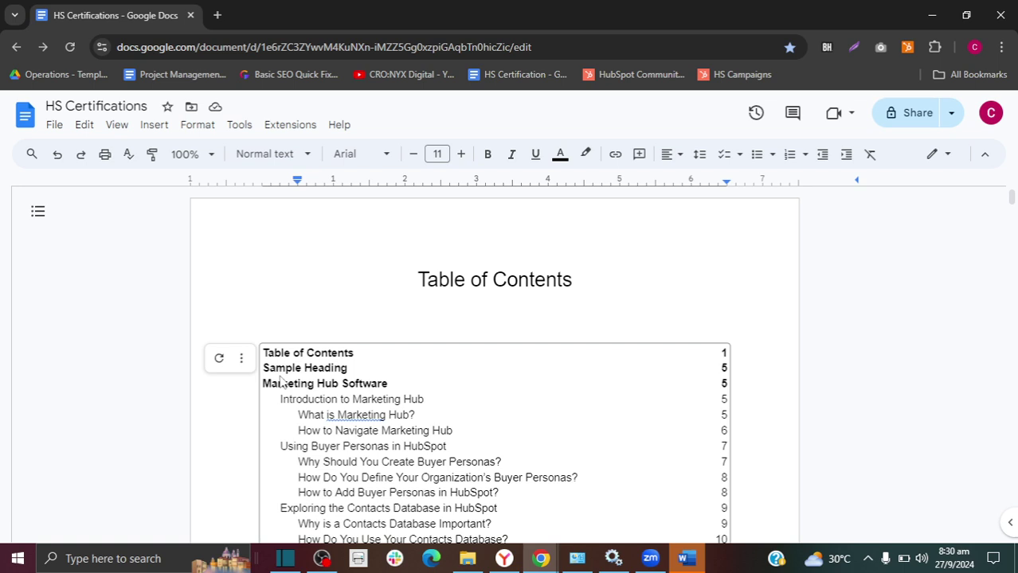
Step: Switch the table of contents to the Dotted format, keeping page numbers
{"action": "left_click", "coordinate": [241, 360]}
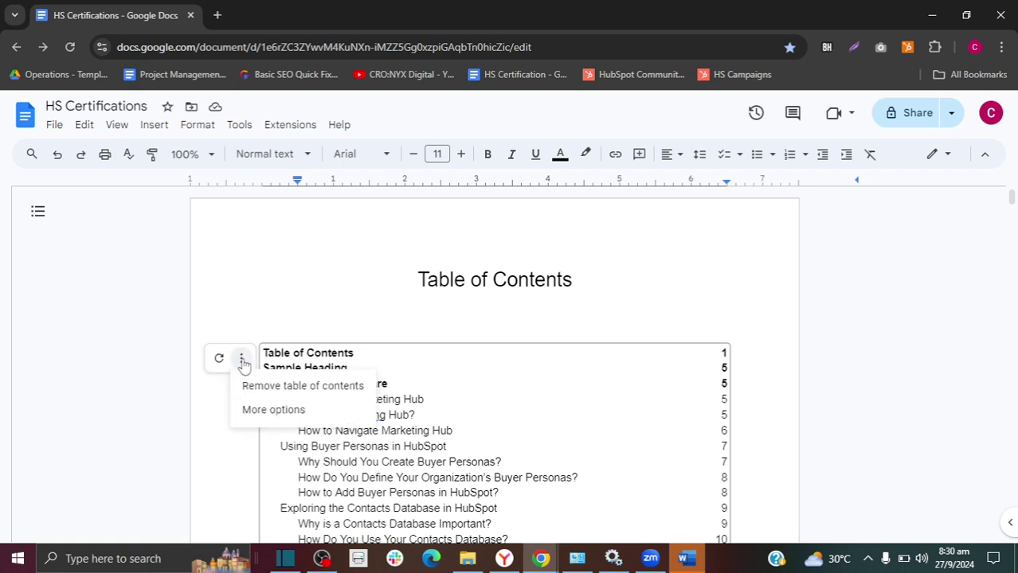
{"action": "left_click", "coordinate": [255, 412]}
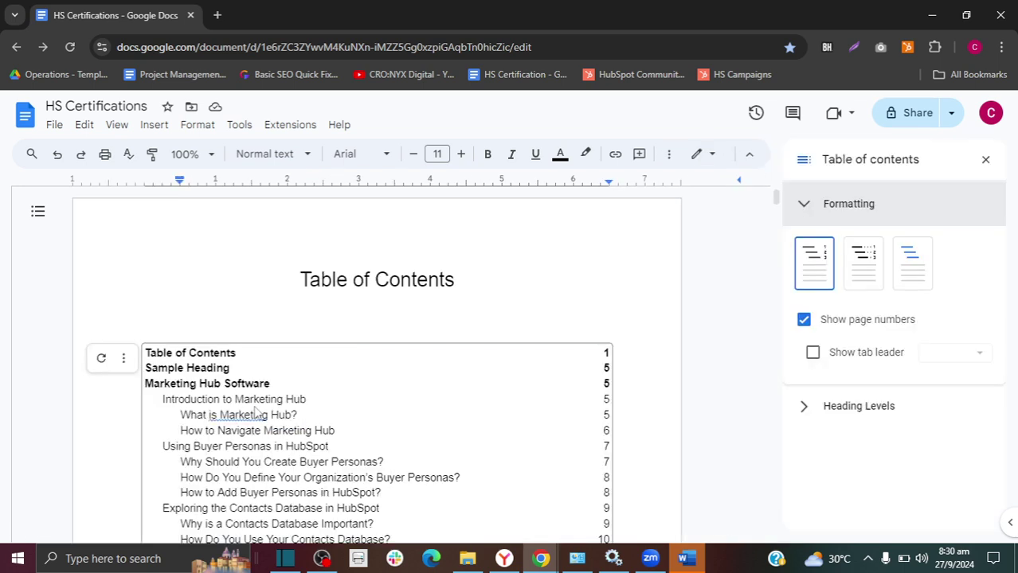
{"action": "left_click", "coordinate": [864, 271]}
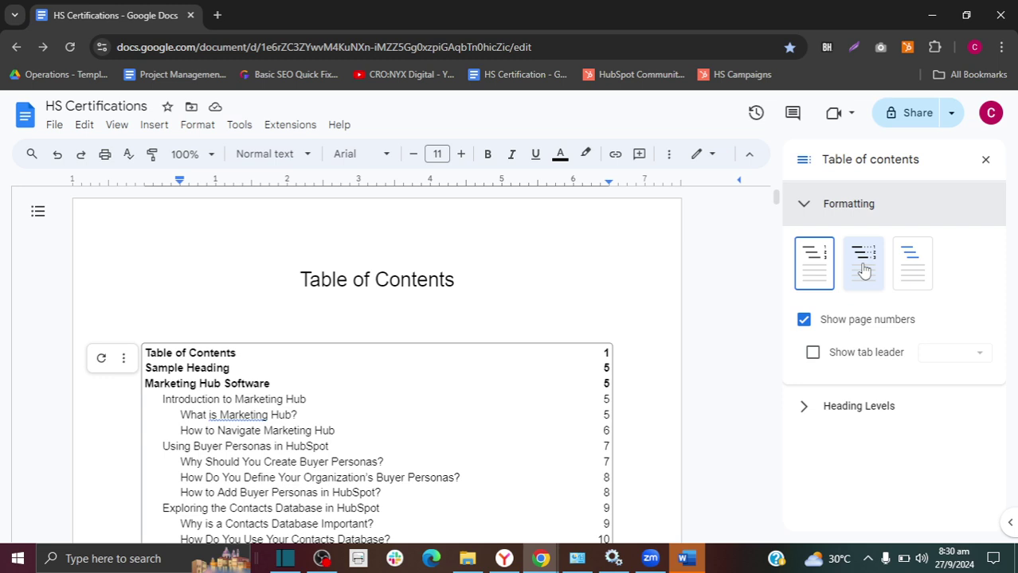
{"action": "left_click", "coordinate": [864, 270]}
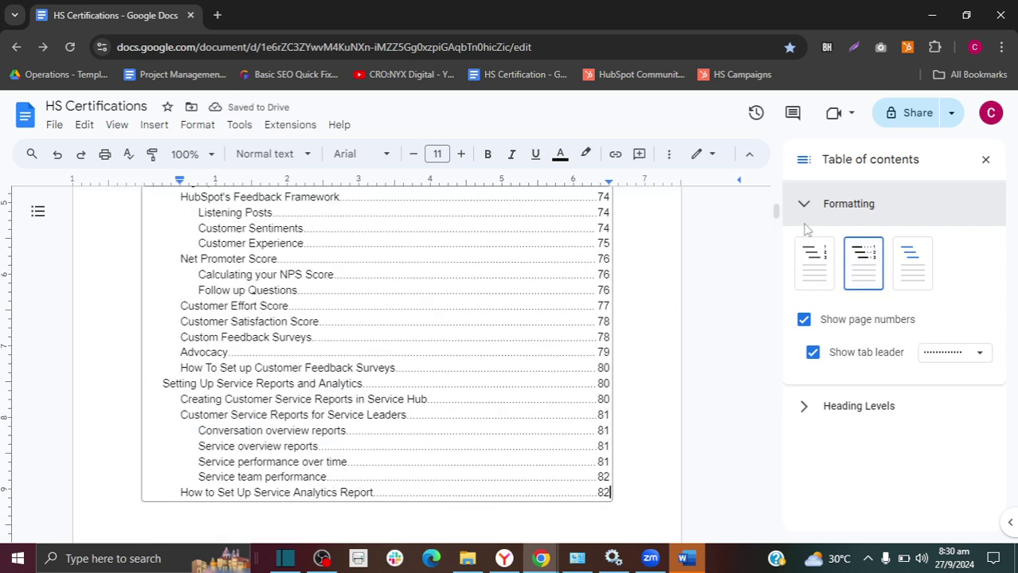
{"action": "left_click", "coordinate": [985, 159]}
{"action": "left_click_drag", "start_coordinate": [1013, 214], "coordinate": [1013, 201]}
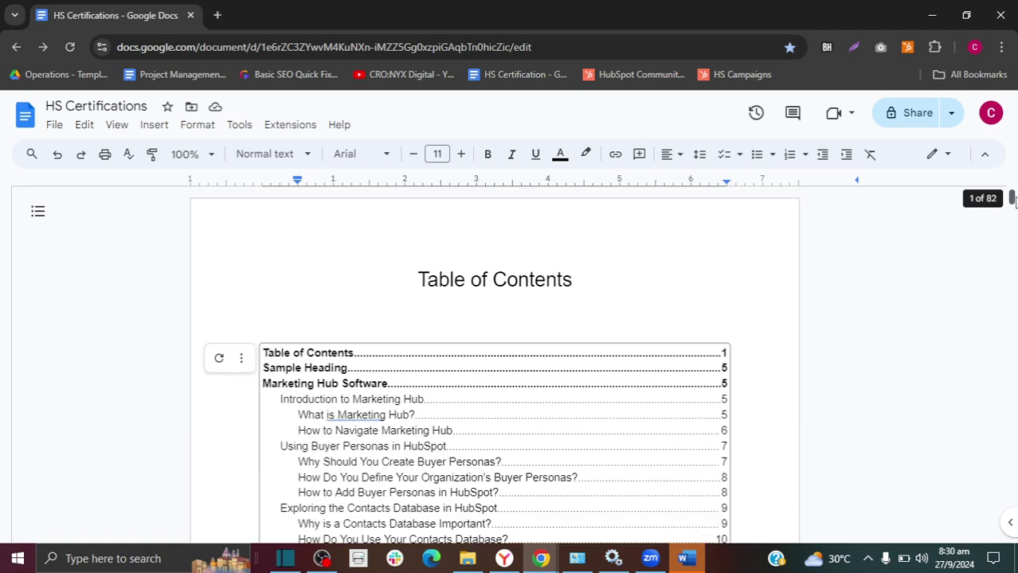
Step: Change the 'Table of Contents' heading to the Title paragraph style
{"action": "left_click", "coordinate": [292, 357]}
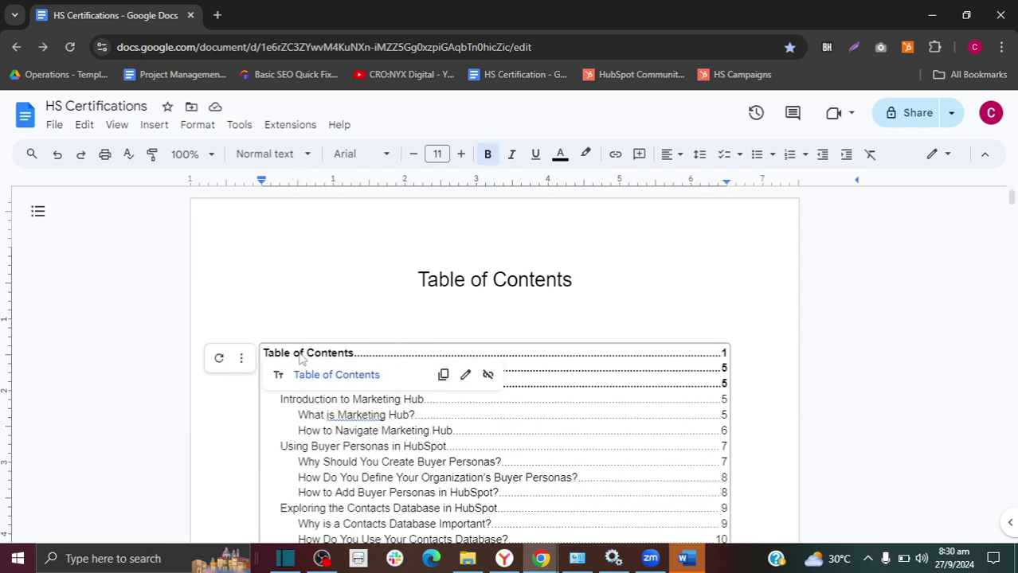
{"action": "left_click", "coordinate": [418, 272]}
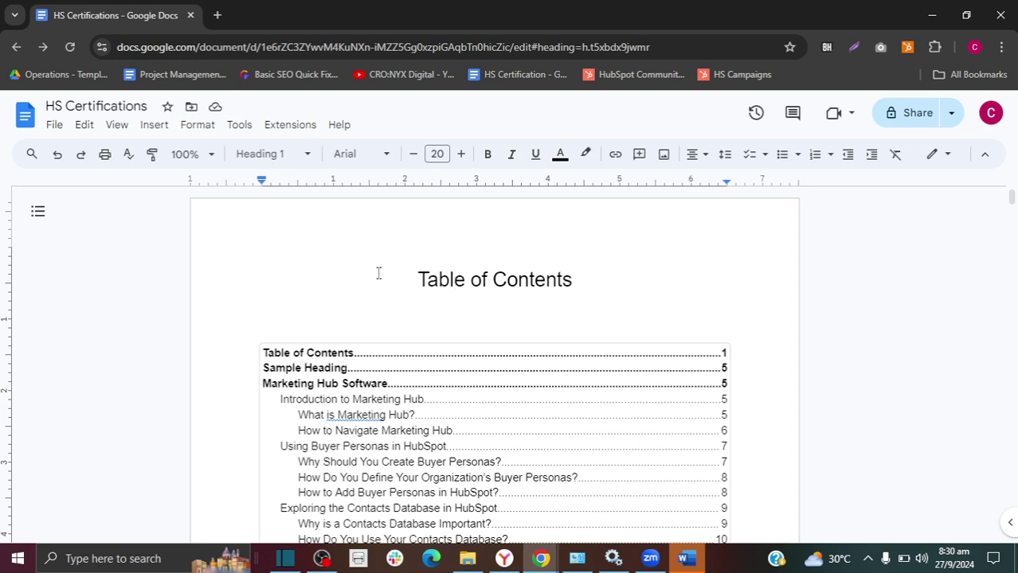
{"action": "left_click_drag", "start_coordinate": [418, 271], "coordinate": [655, 265]}
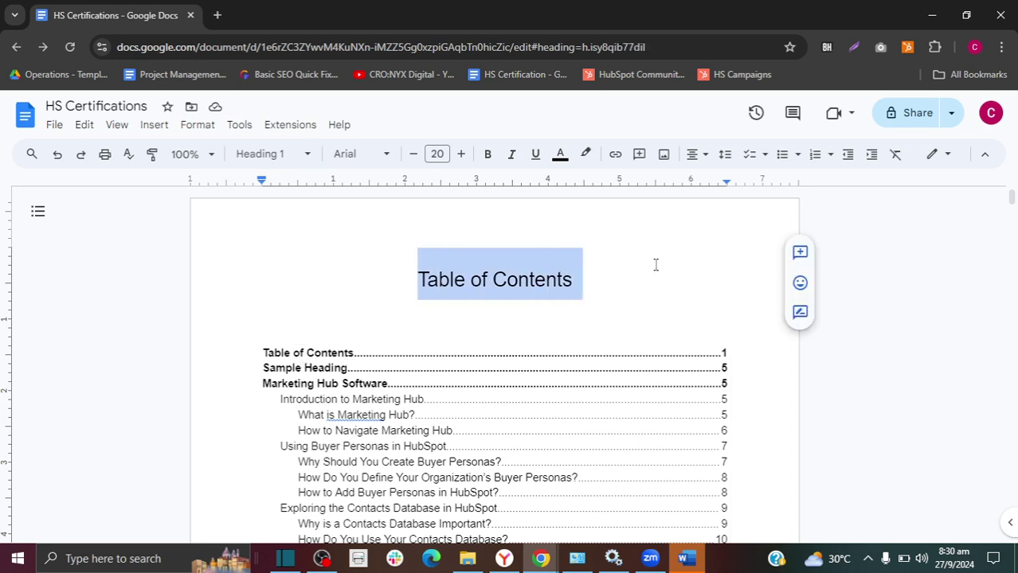
{"action": "left_click", "coordinate": [310, 158]}
{"action": "mouse_move", "coordinate": [309, 194]}
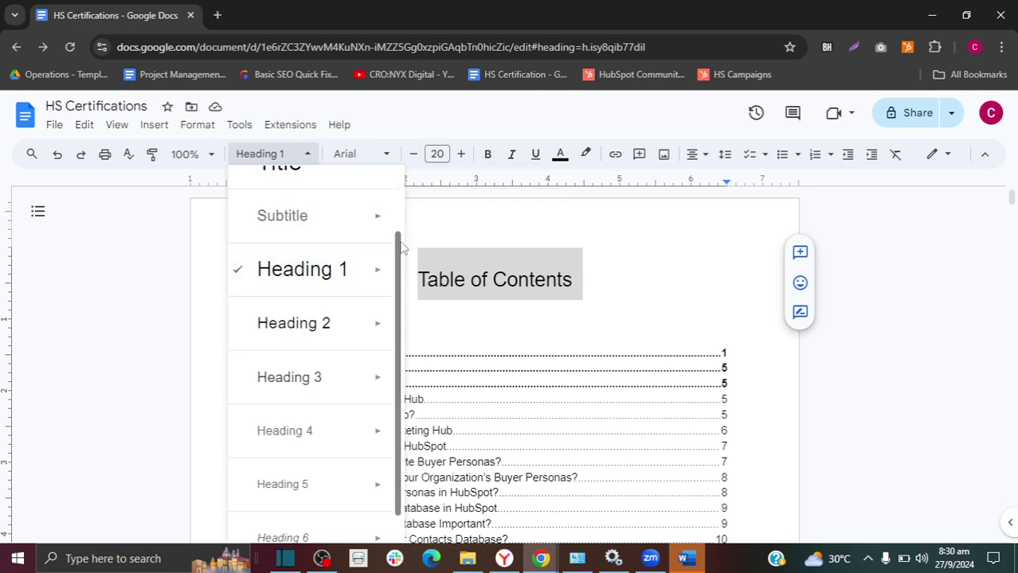
{"action": "scroll", "coordinate": [309, 195], "scroll_direction": "up", "scroll_amount": 1}
{"action": "left_click", "coordinate": [285, 191]}
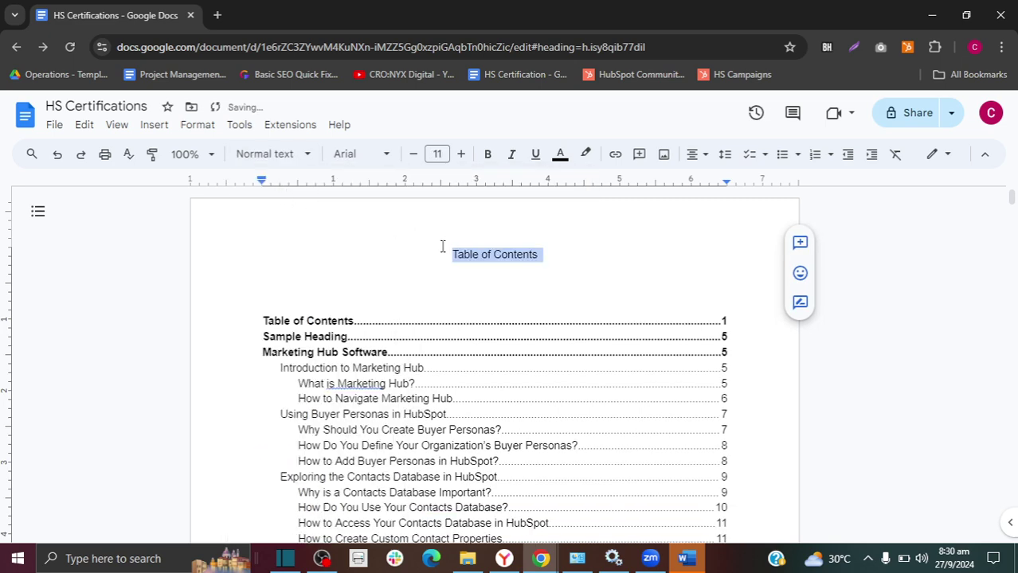
{"action": "left_click", "coordinate": [307, 156]}
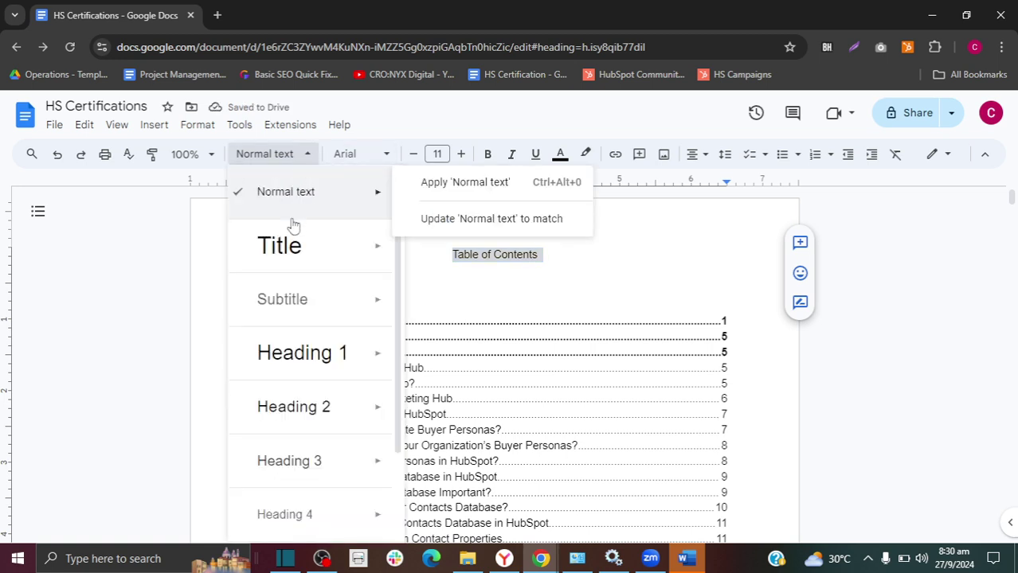
{"action": "left_click", "coordinate": [288, 244]}
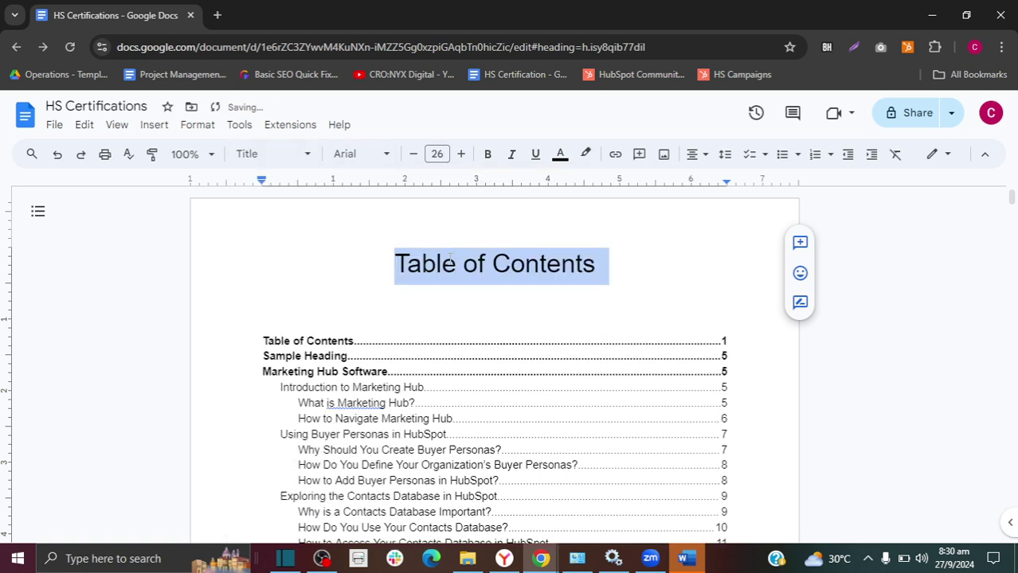
Step: Update the table of contents so it no longer lists its own title
{"action": "left_click", "coordinate": [252, 353]}
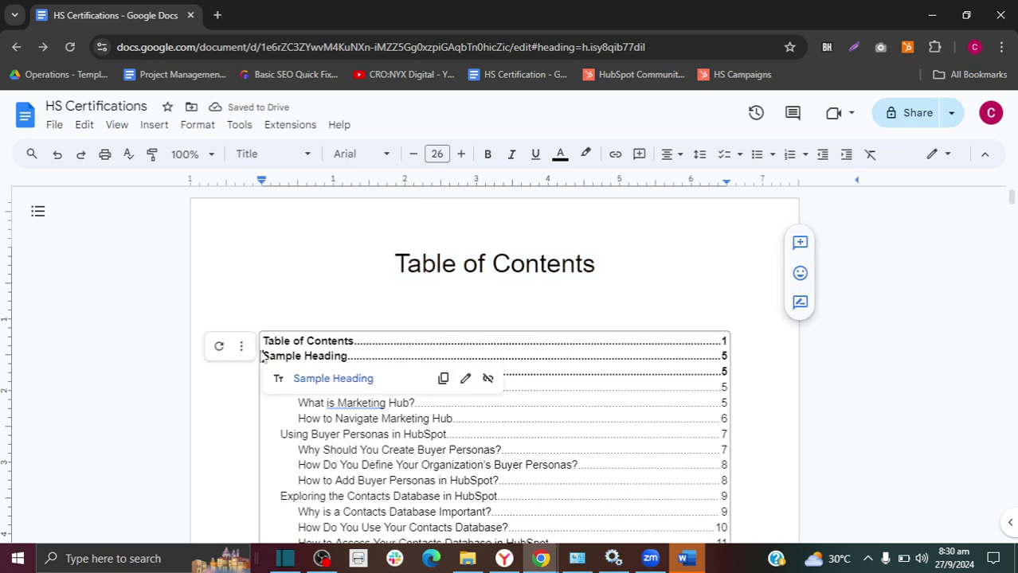
{"action": "left_click", "coordinate": [219, 348]}
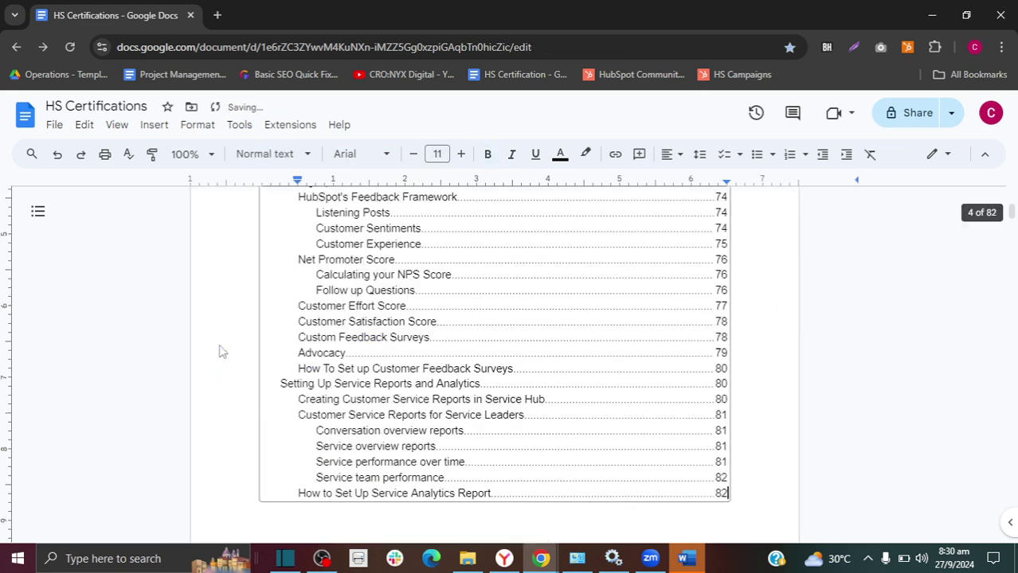
{"action": "left_click_drag", "start_coordinate": [1011, 212], "coordinate": [1011, 191]}
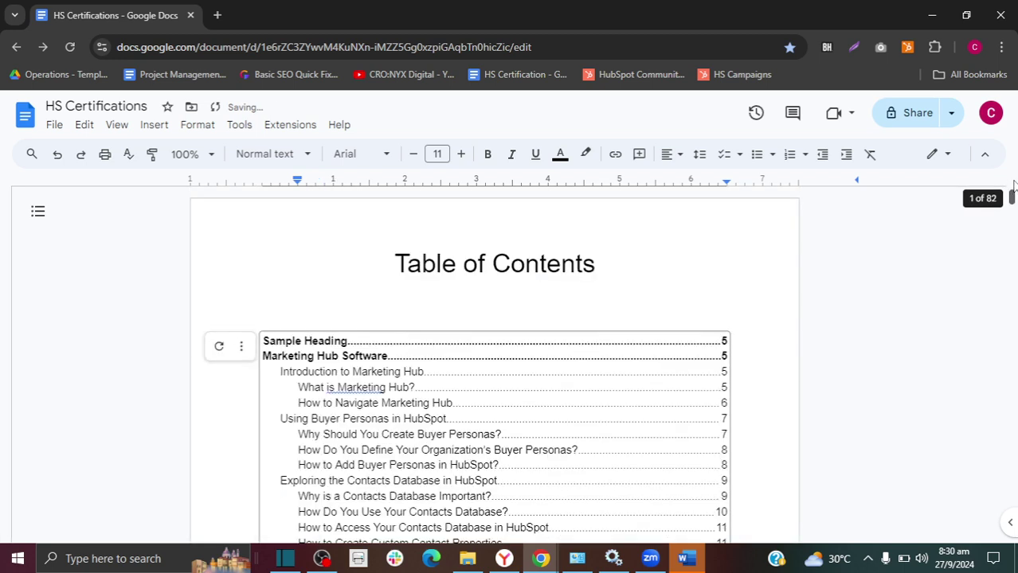
{"action": "left_click", "coordinate": [426, 257]}
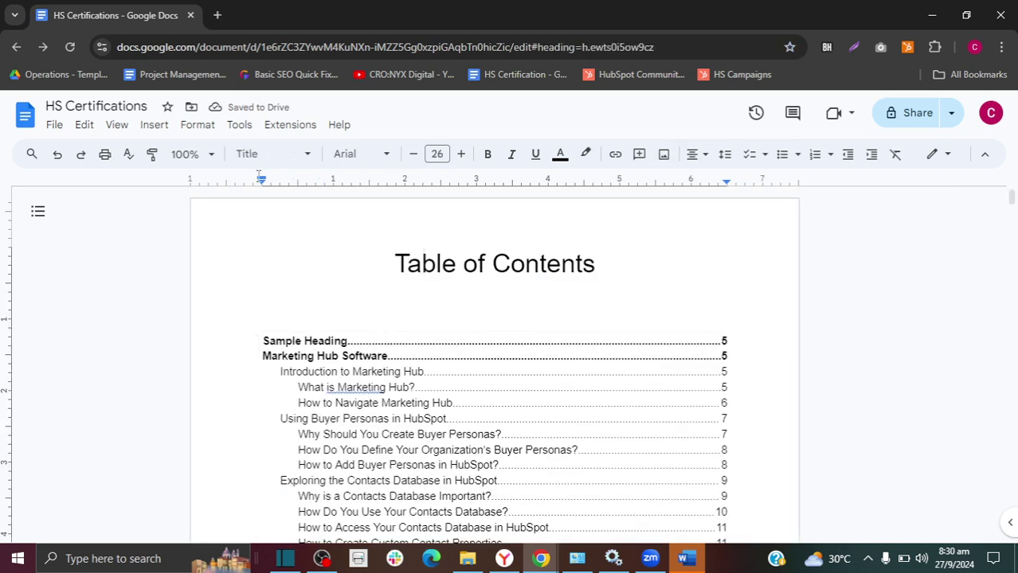
{"action": "left_click", "coordinate": [315, 308]}
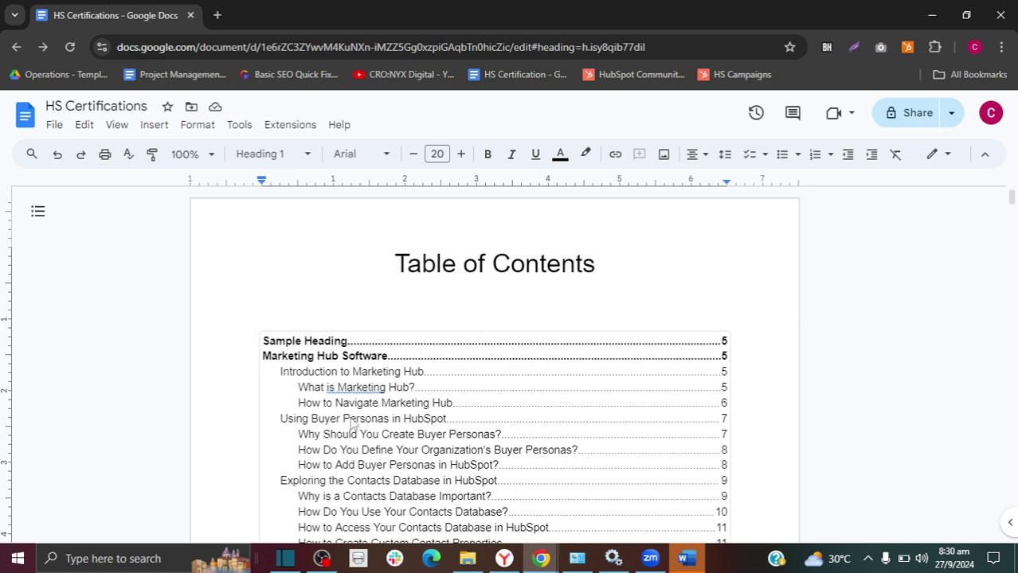